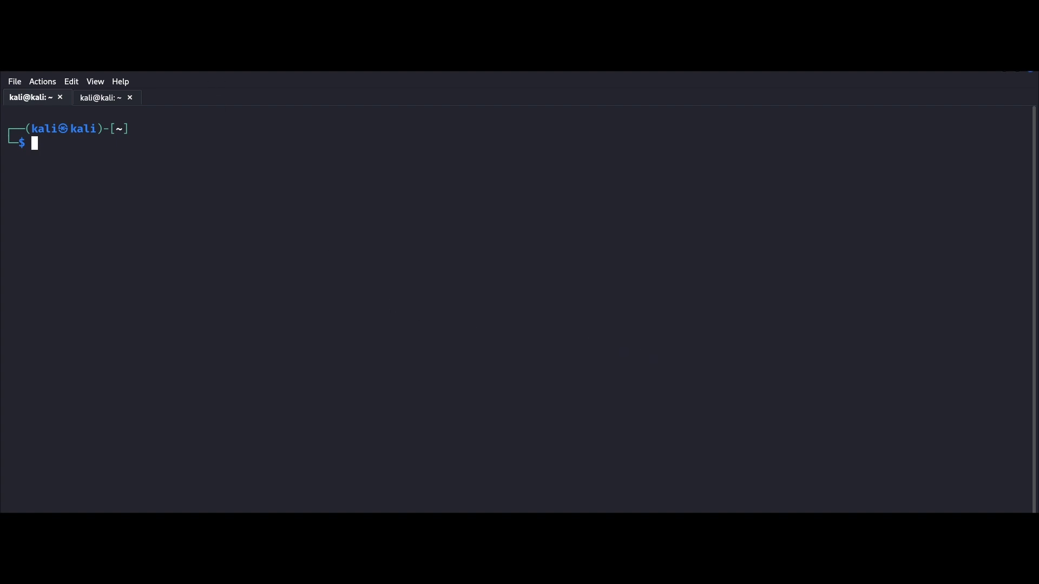
- Switch to the Firefox window showing Kali's 'Installing Tor Browser on Kali Linux' docs page
key("alt+Tab")
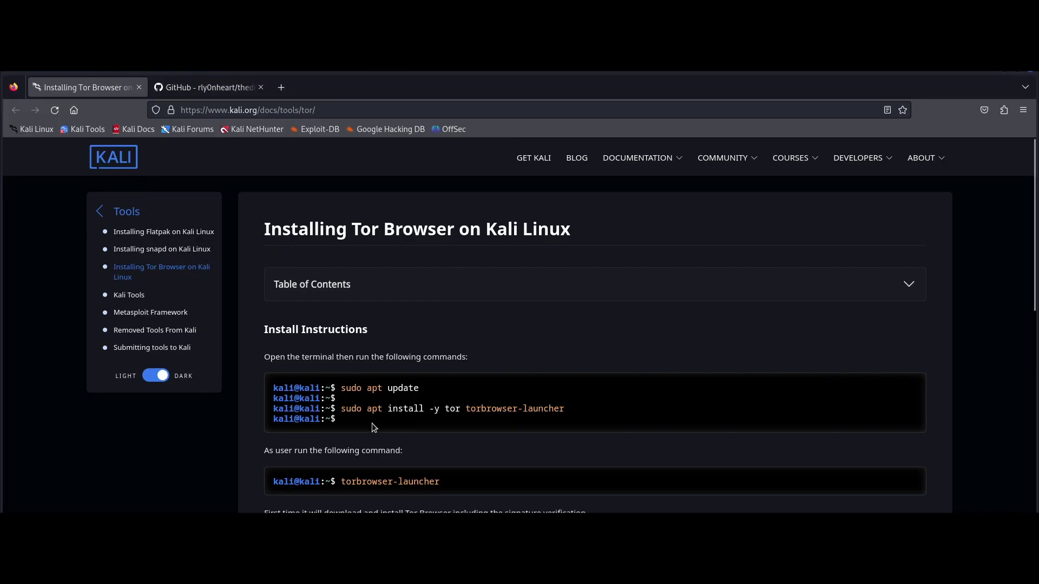
scroll(387, 425, "down", 5)
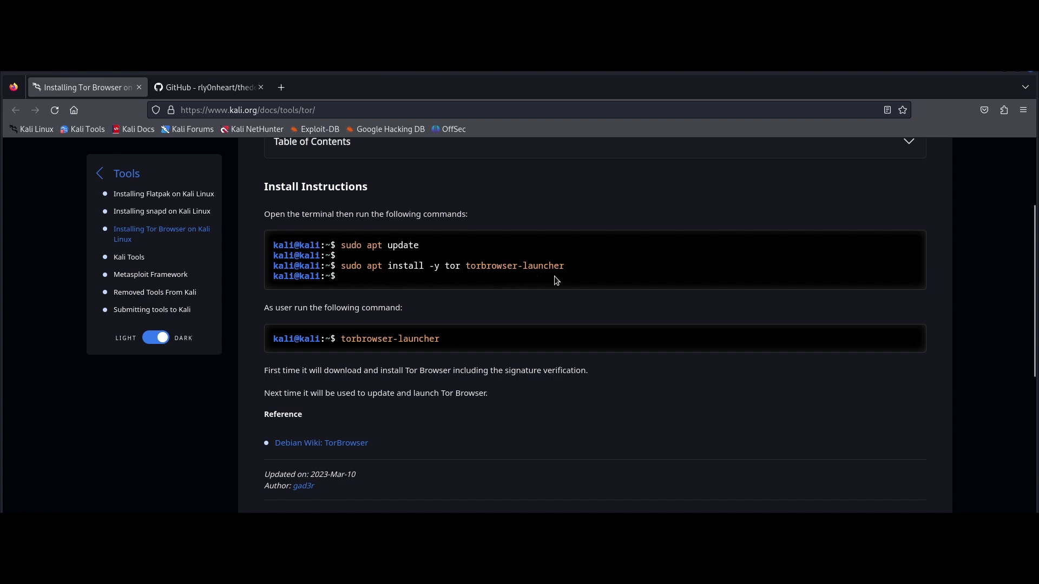
scroll(484, 287, "down", 2)
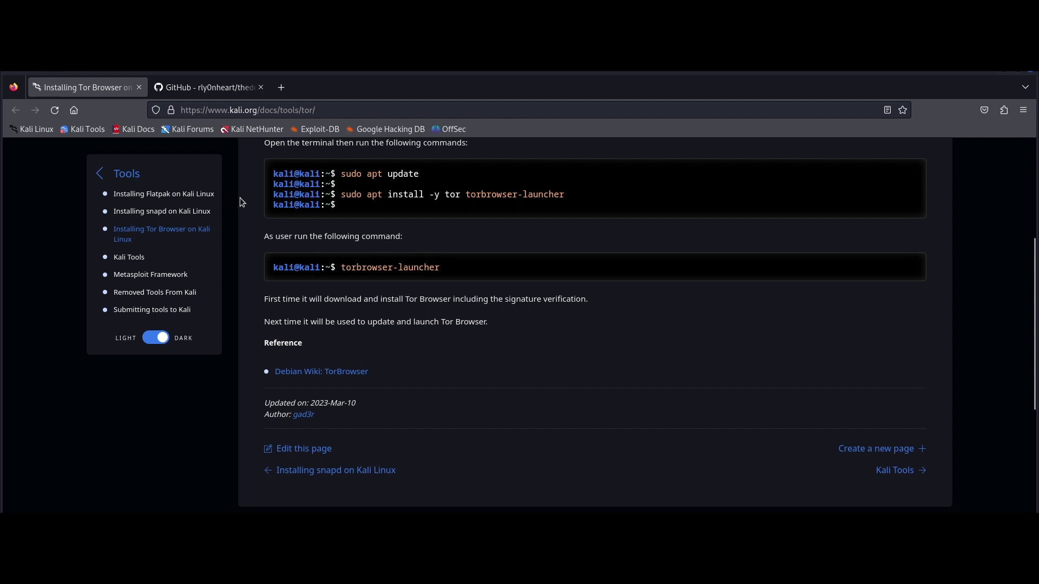
- Read through the thedevilseye GitHub README, including its About description
left_click(221, 90)
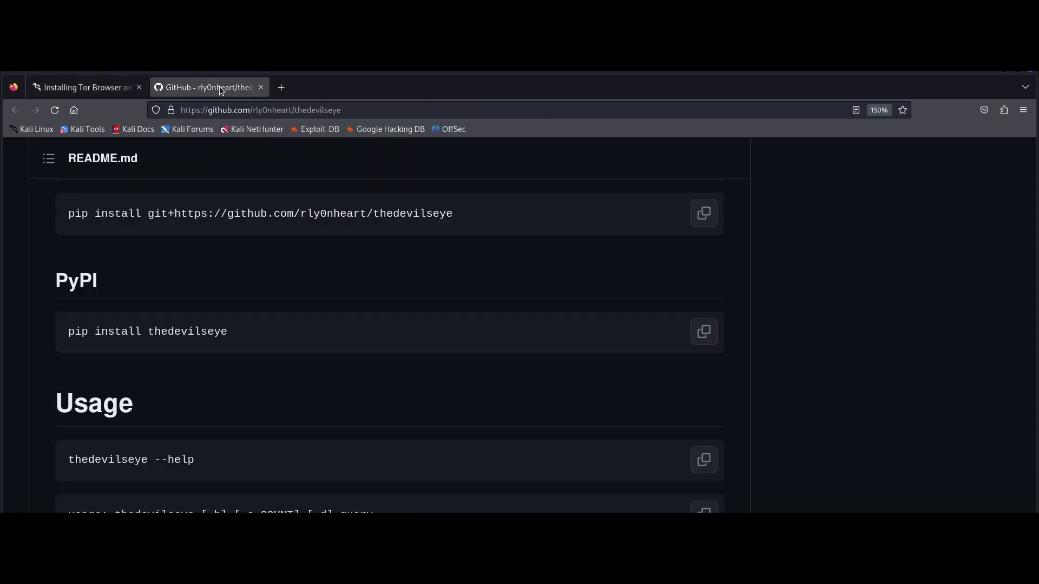
scroll(310, 261, "up", 15)
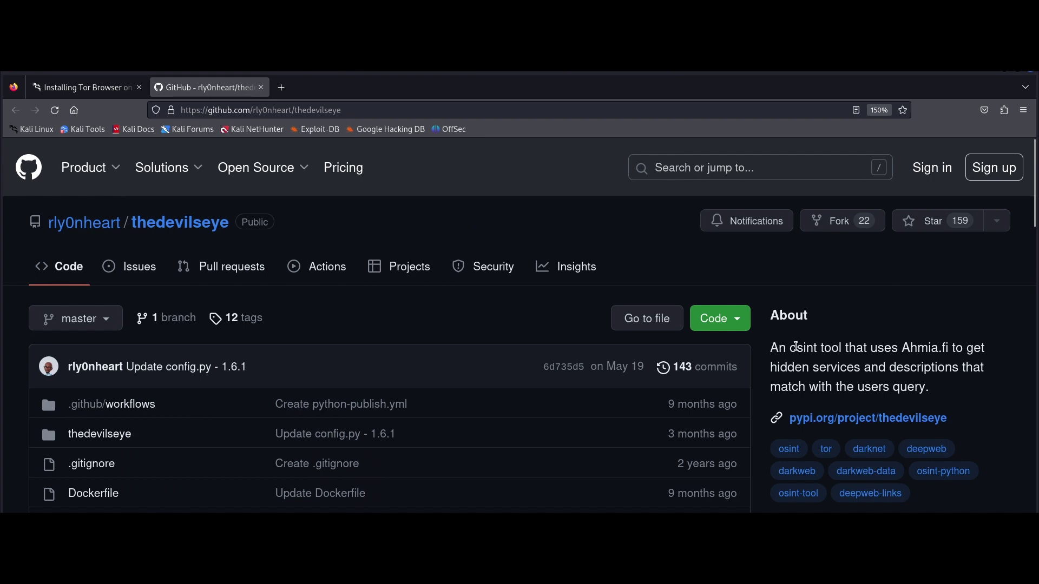
left_click_drag(771, 347, 939, 389)
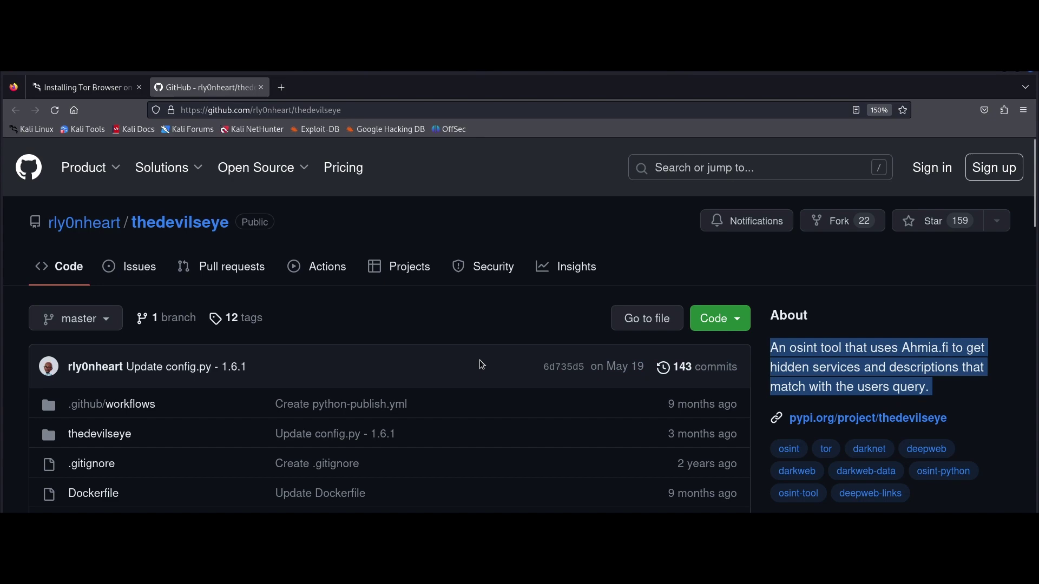
left_click(438, 331)
scroll(442, 331, "down", 5)
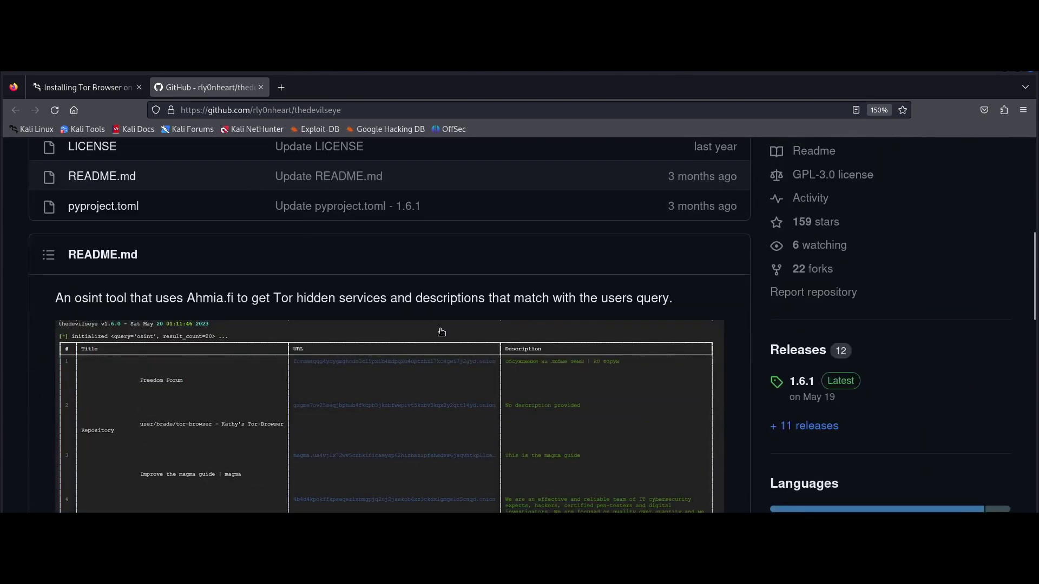
scroll(442, 332, "down", 2)
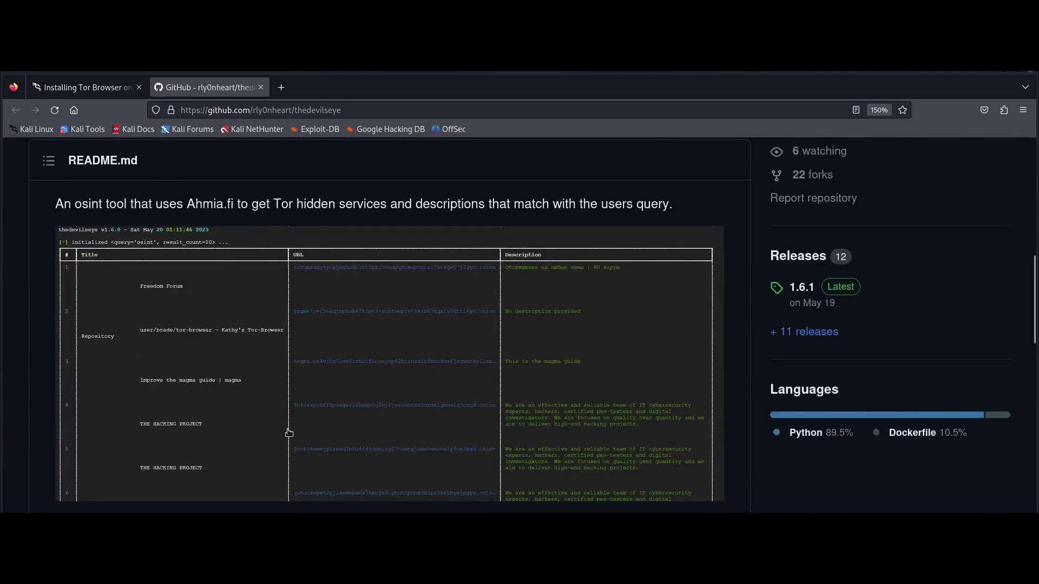
scroll(401, 444, "down", 8)
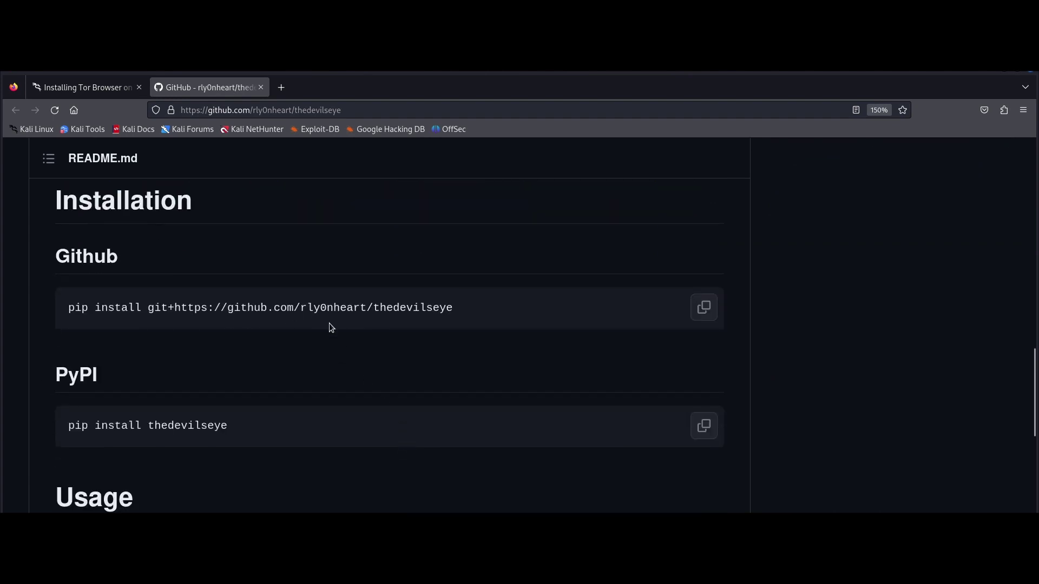
scroll(330, 324, "down", 2)
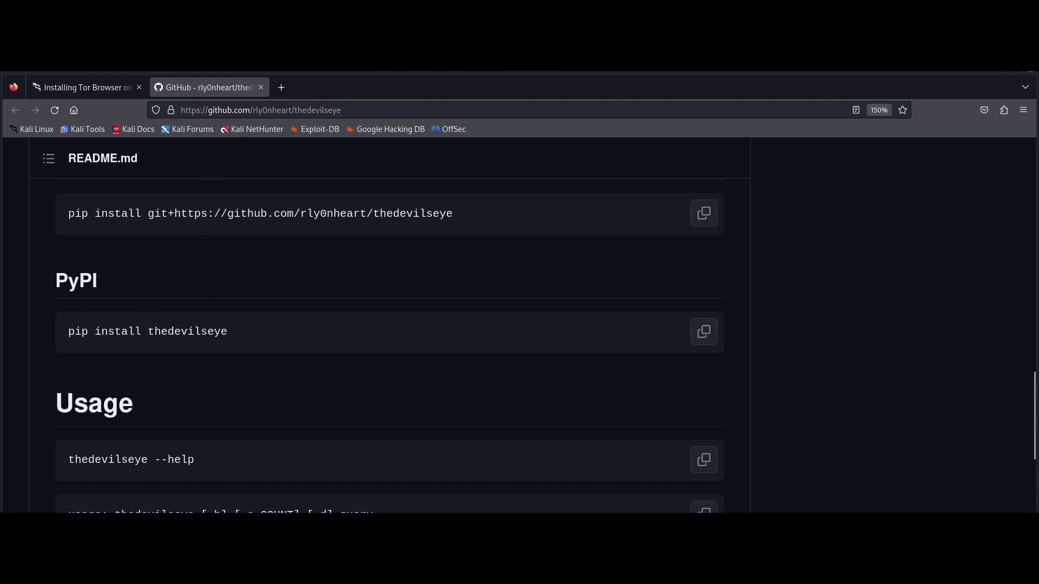
- Run torbrowser-launcher in the Kali terminal to open Tor Browser's Connect to Tor screen
key("alt+Tab")
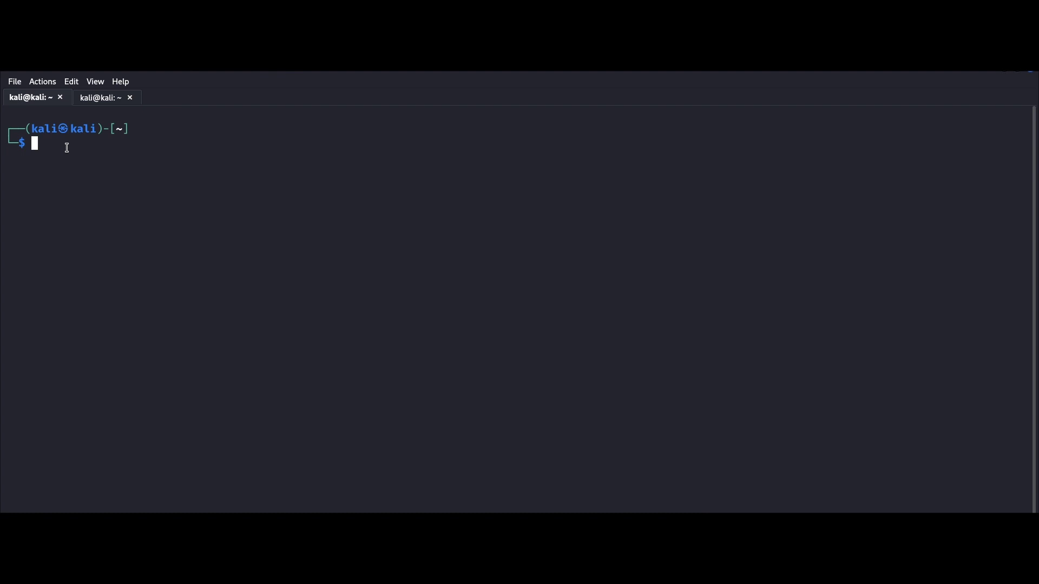
type("torbrowser-launcher")
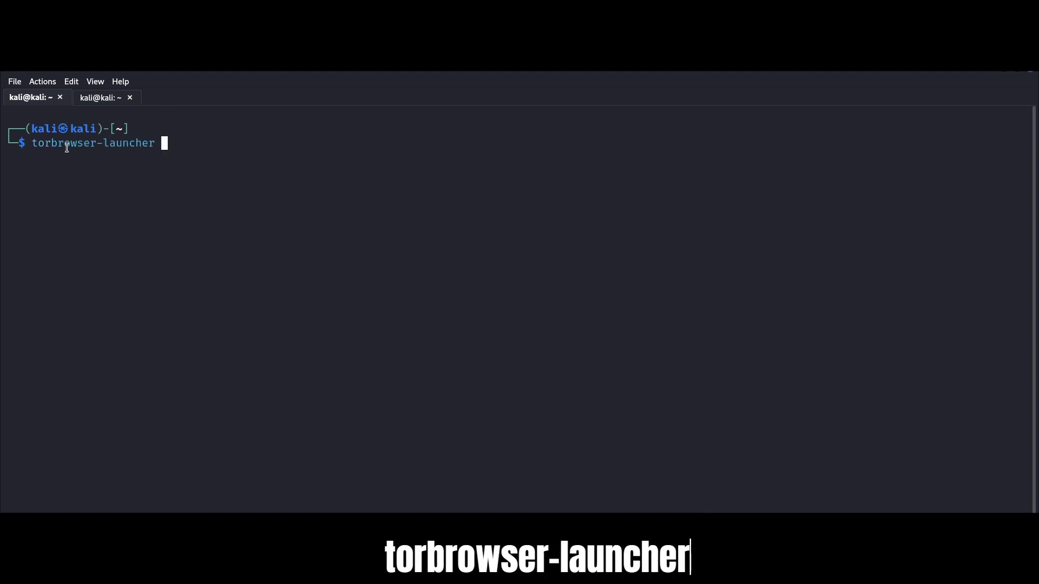
key("Return")
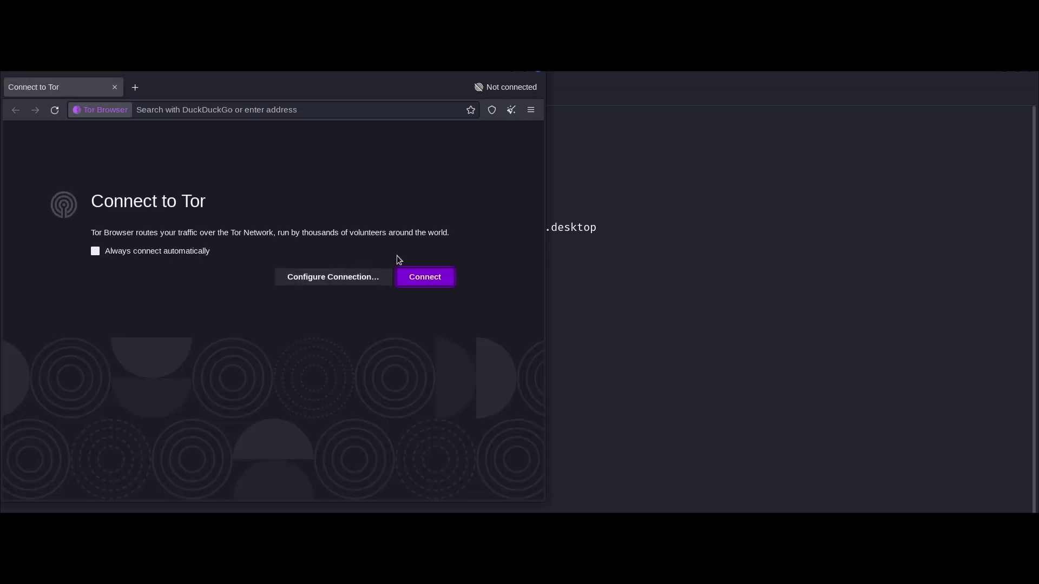
- Connect Tor Browser 12.5.2 to the Tor network, then bring the Kali terminal back to the front
left_click(427, 277)
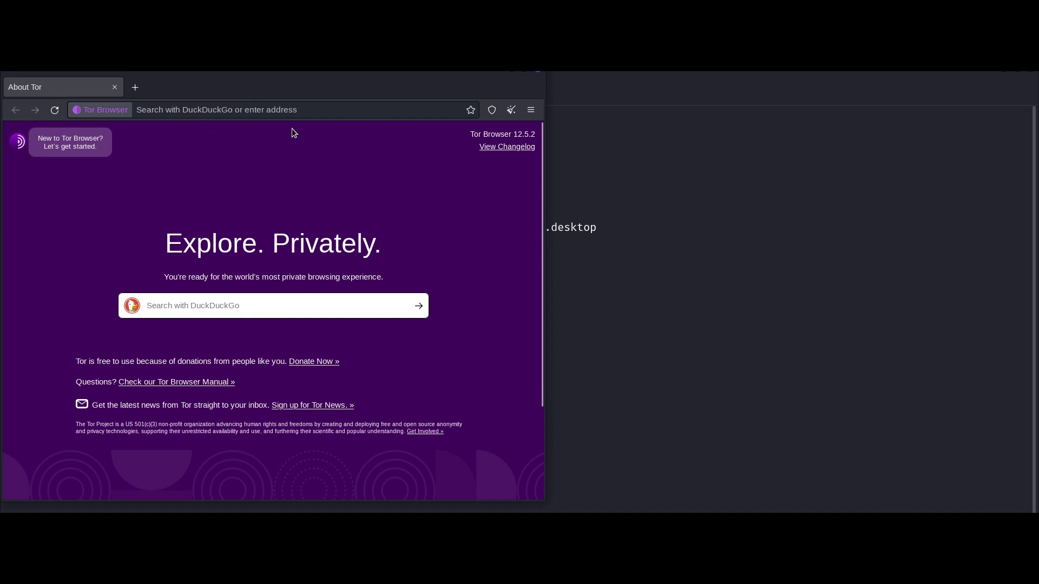
left_click(591, 152)
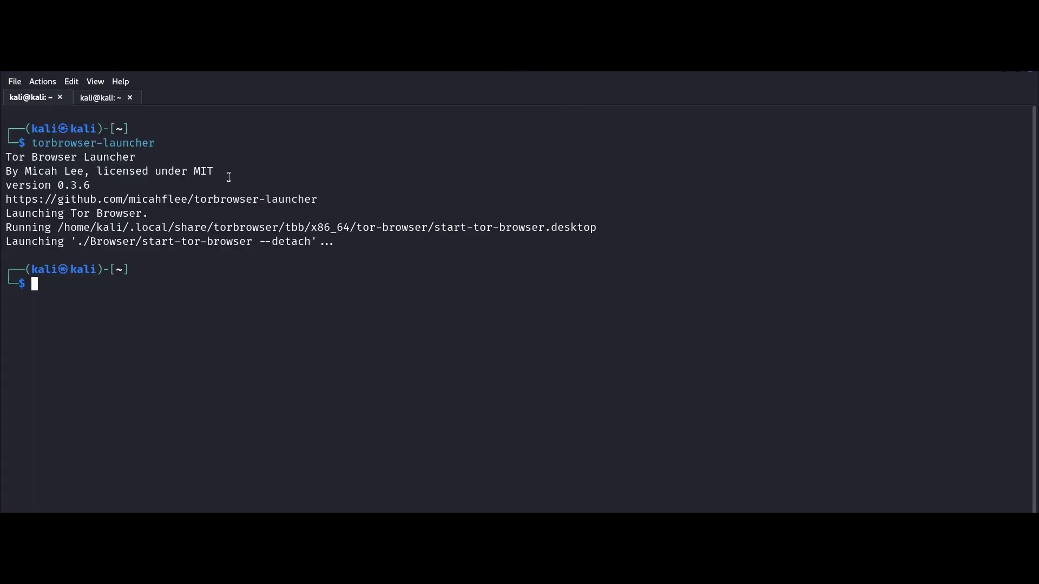
- In the second terminal tab, enter 'thedevilseye ransom' at the prompt without running it
left_click(112, 99)
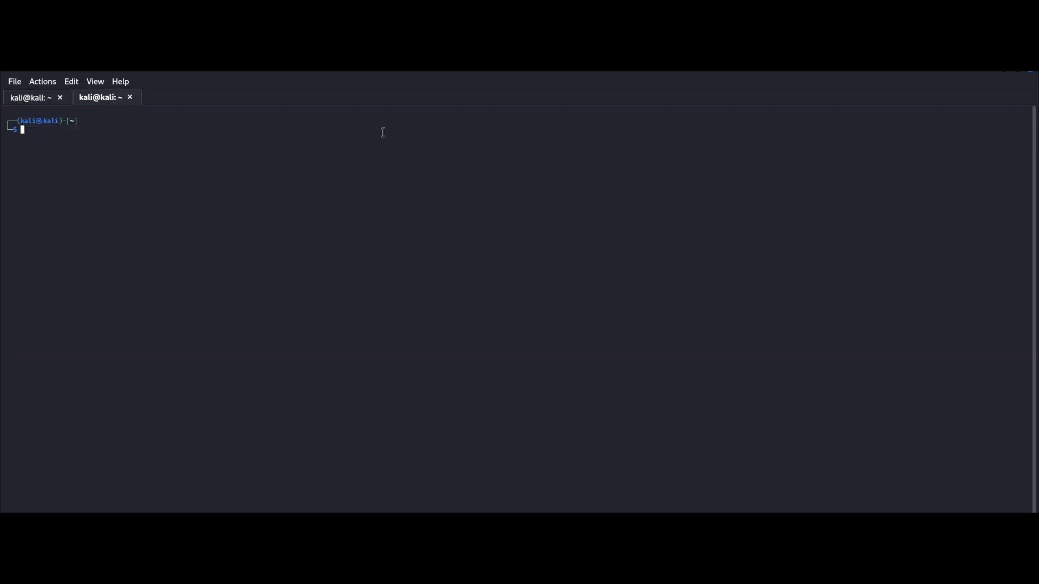
type("thedevilseye")
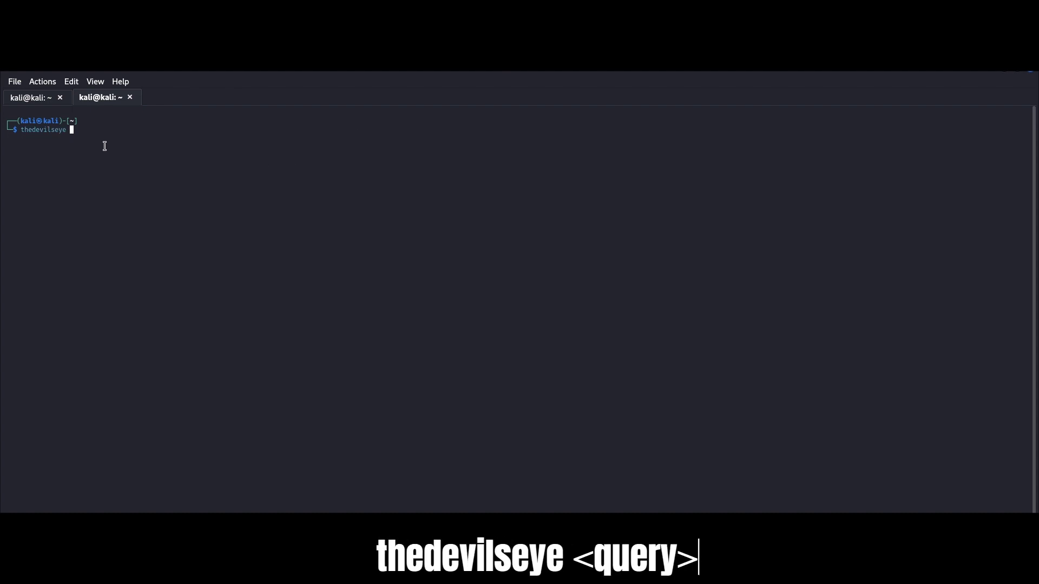
type("ransomware")
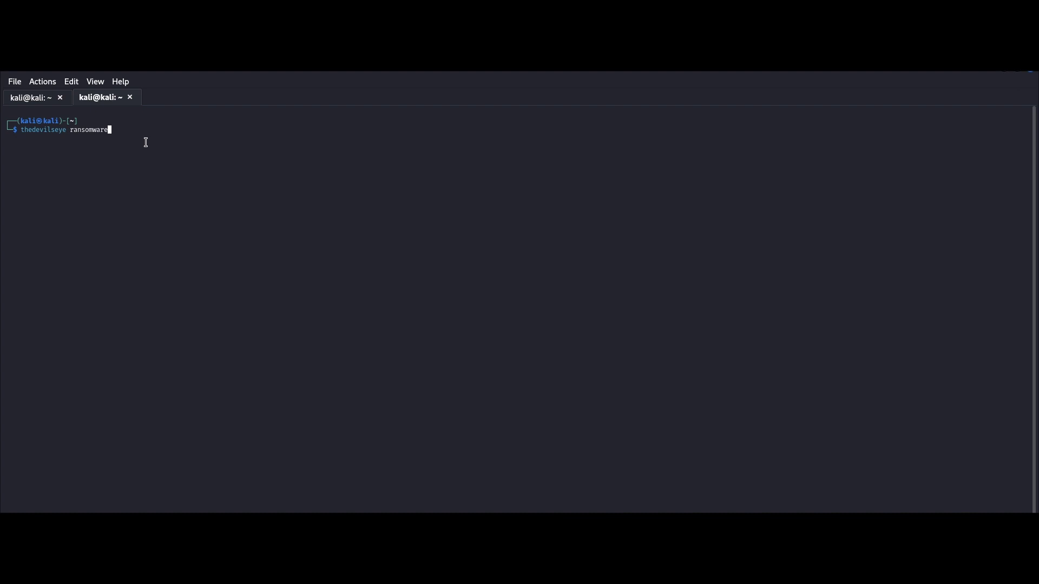
- Run 'thedevilseye ransomware' and scroll through the table of ransomware .onion results
key("Return")
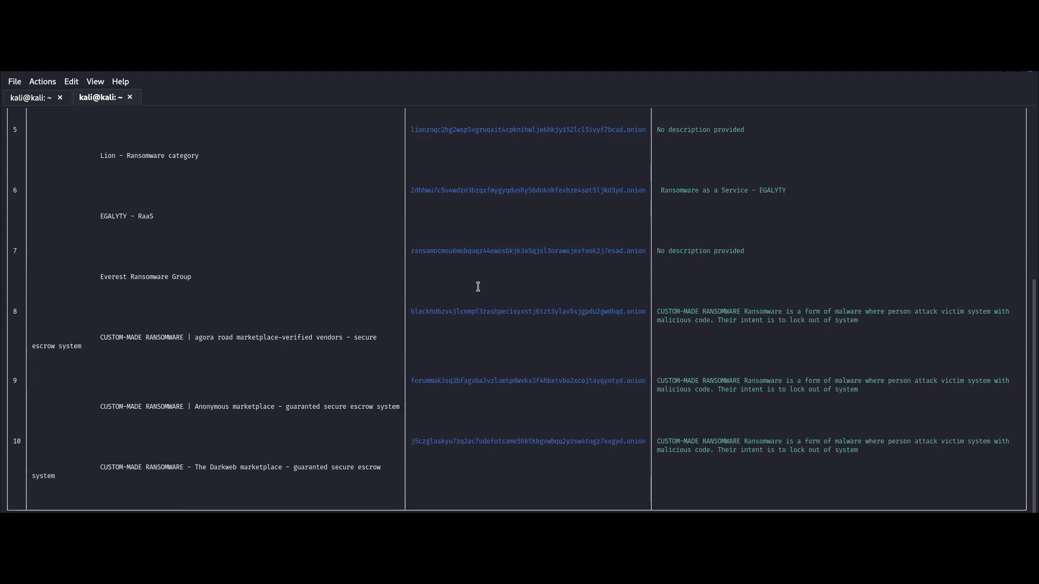
scroll(477, 285, "up", 3)
scroll(476, 285, "up", 5)
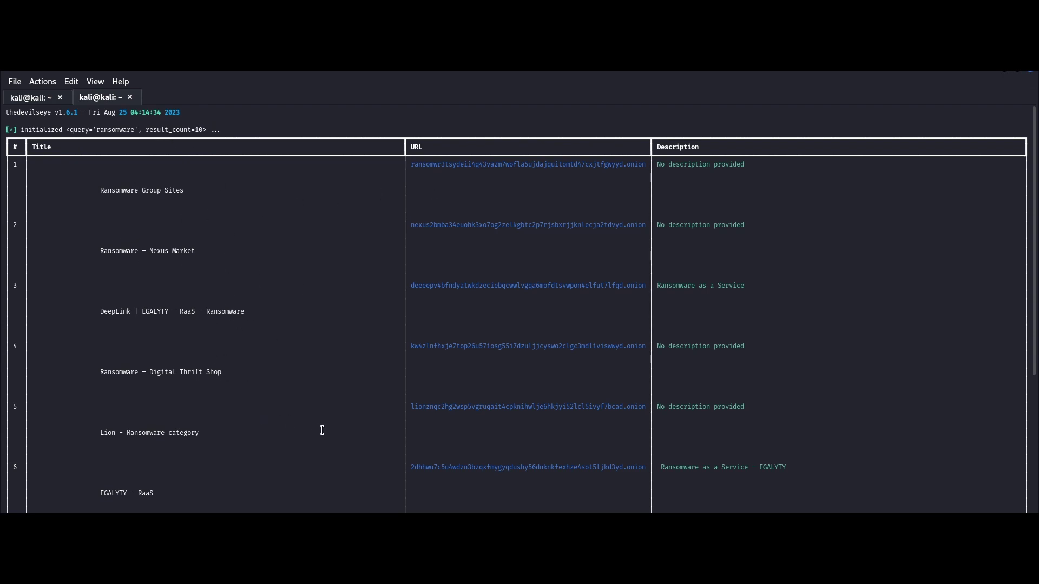
scroll(323, 428, "down", 4)
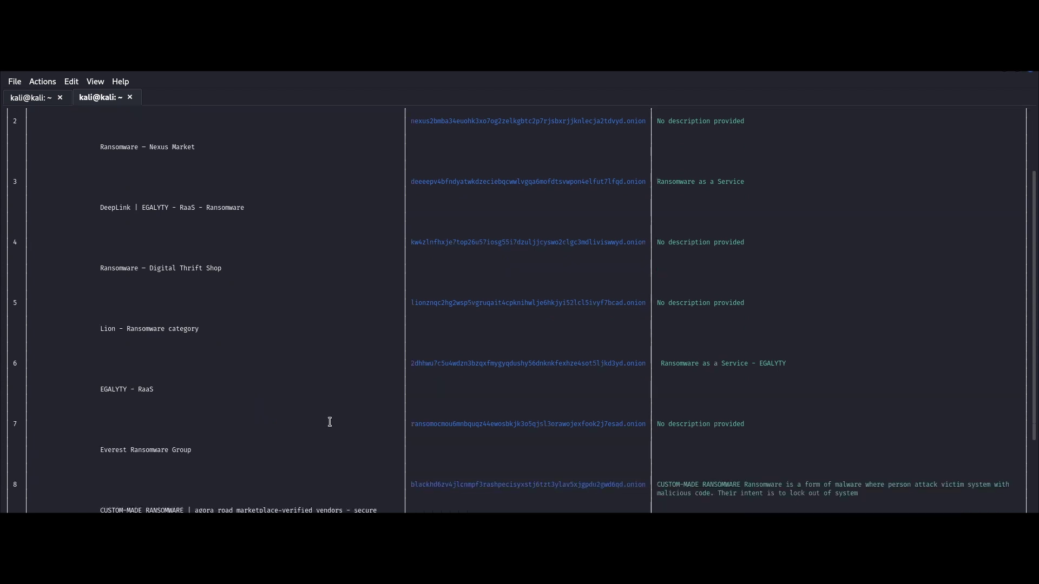
scroll(330, 421, "down", 5)
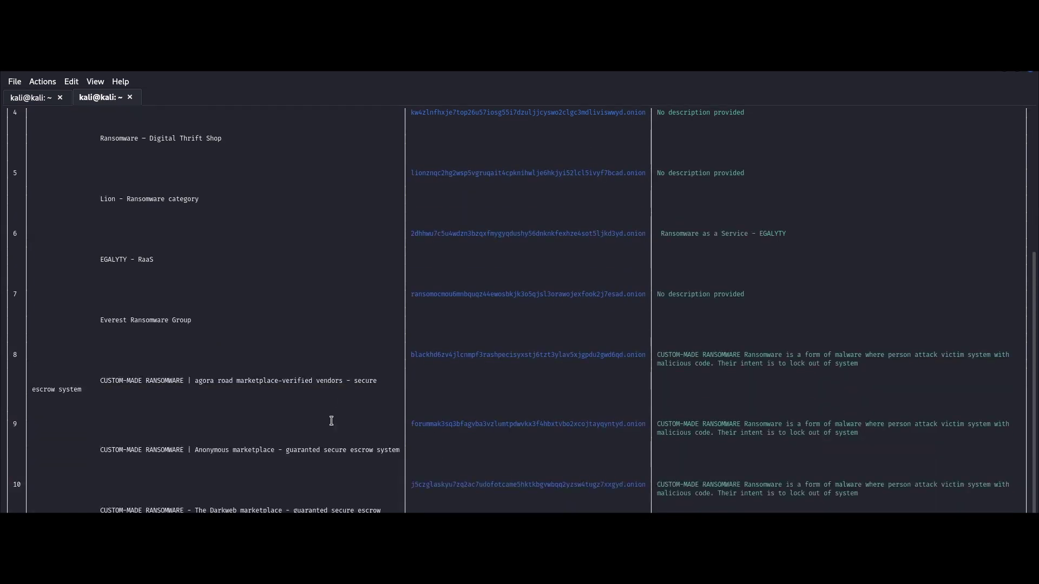
scroll(331, 421, "down", 2)
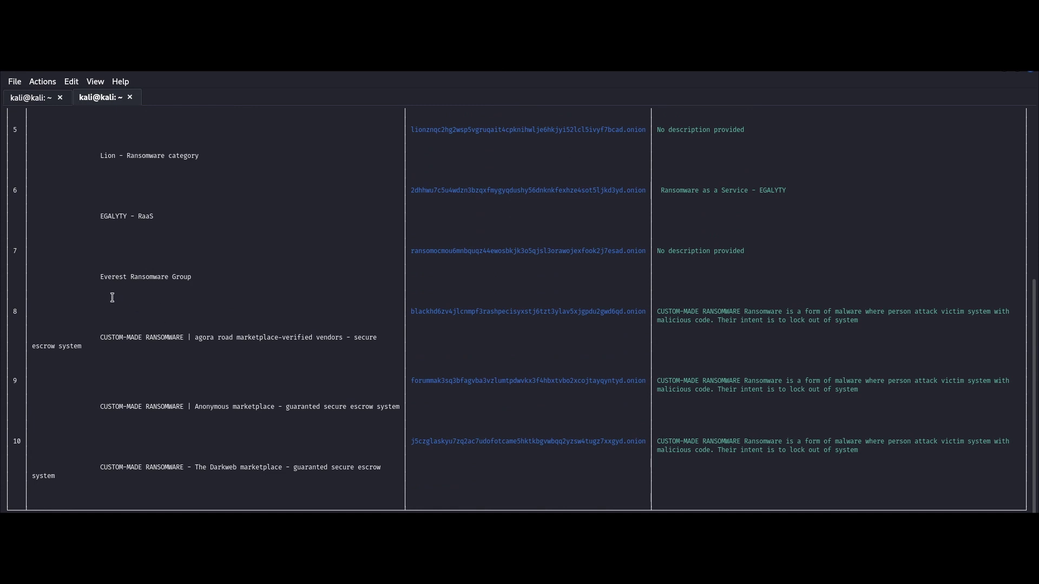
- Copy the Everest Ransomware Group's onion address from row 7
double_click(488, 252)
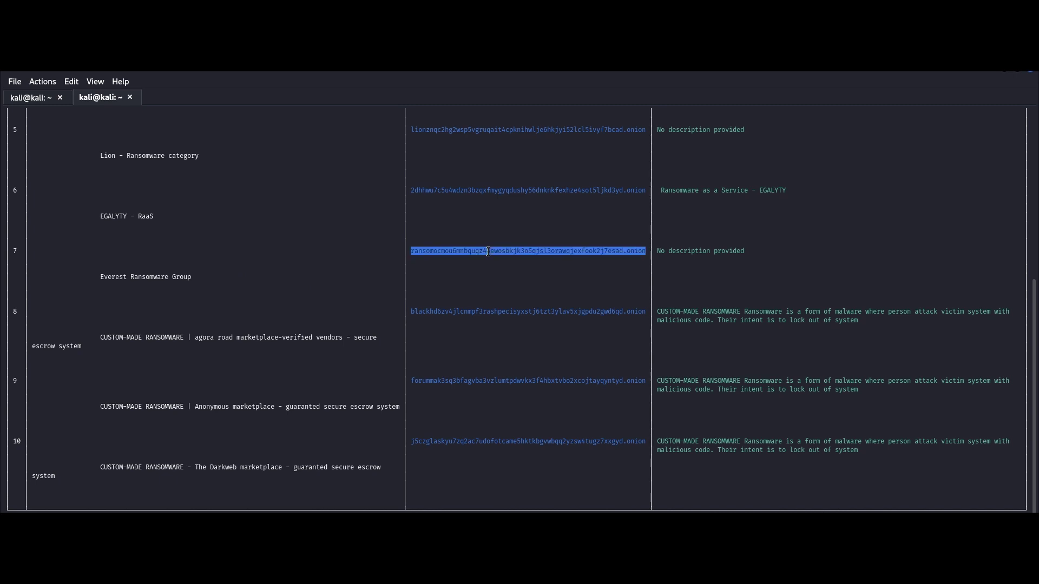
right_click(488, 252)
left_click(507, 263)
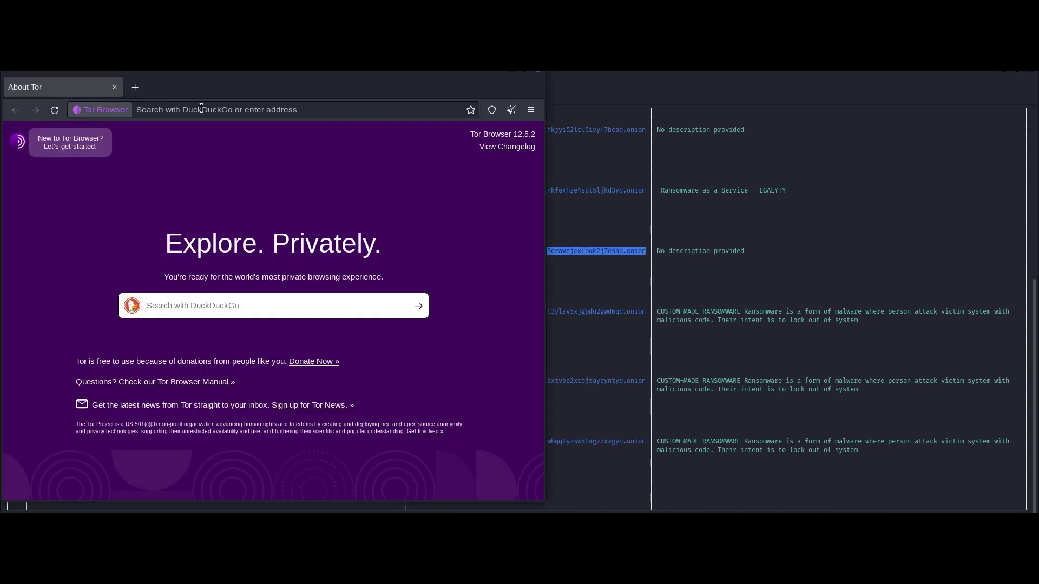
- Load the Everest Ransomware Group onion address in a maximized Tor Browser
right_click(186, 109)
left_click(208, 172)
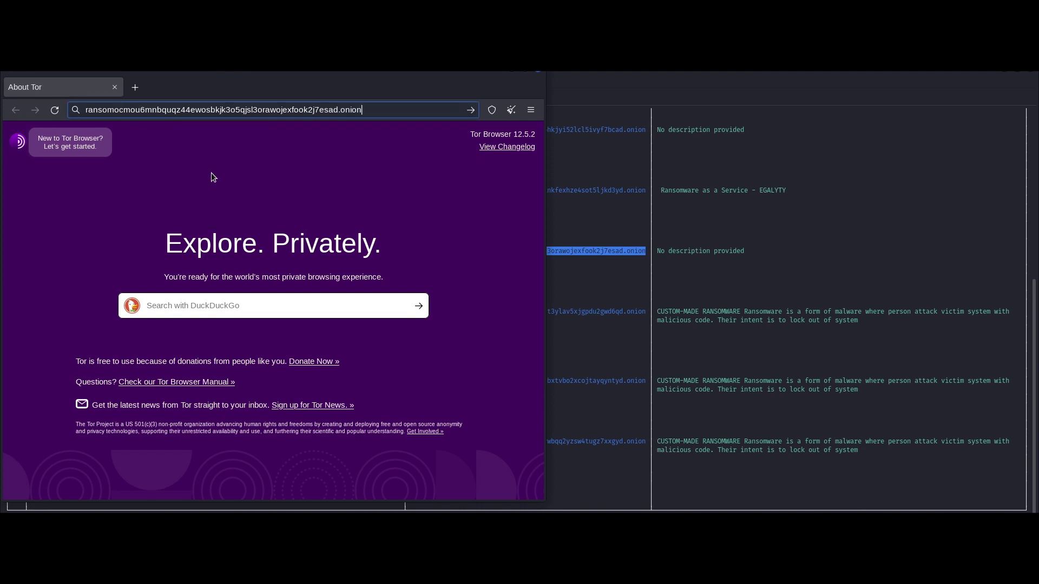
key("Return")
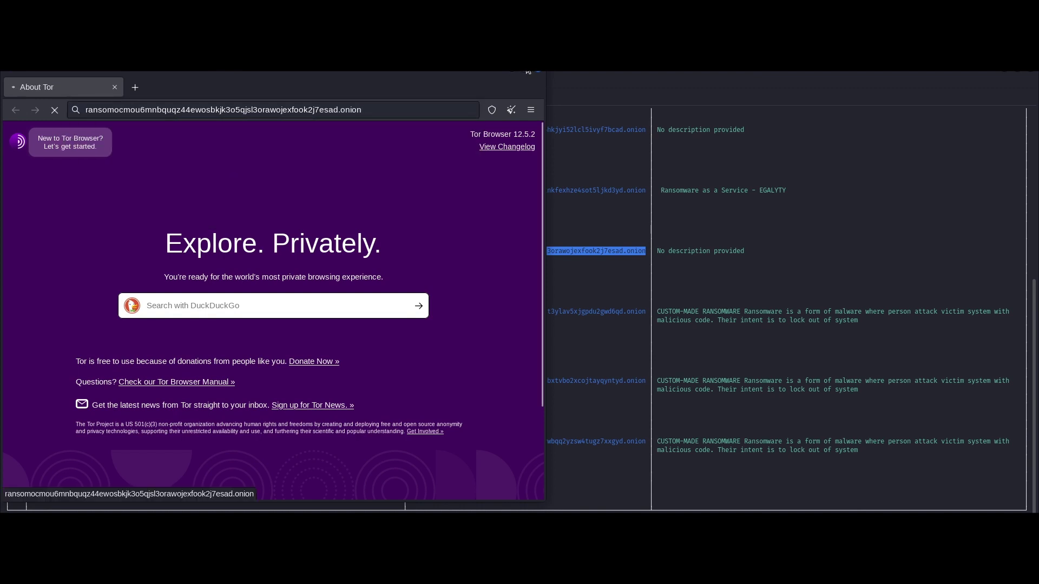
double_click(527, 85)
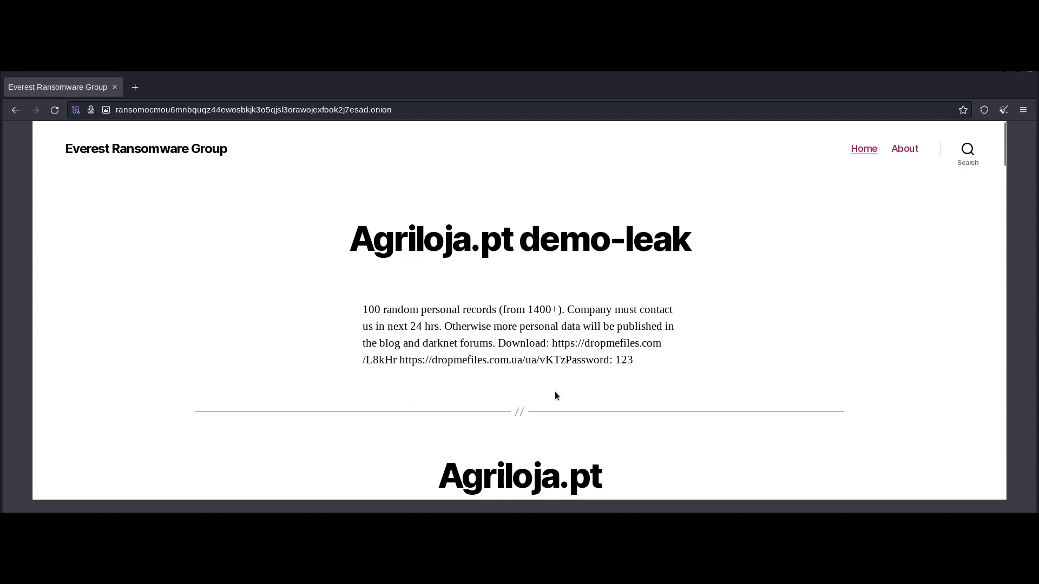
- Read down through the Everest leak posts, then go back to the terminal results
scroll(583, 366, "down", 8)
scroll(585, 365, "down", 6)
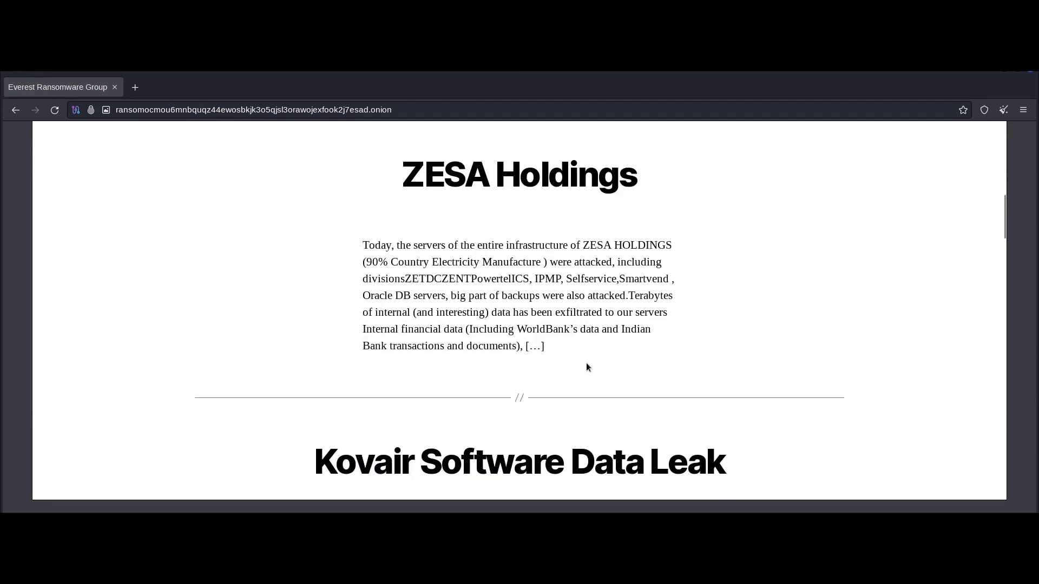
scroll(586, 363, "down", 7)
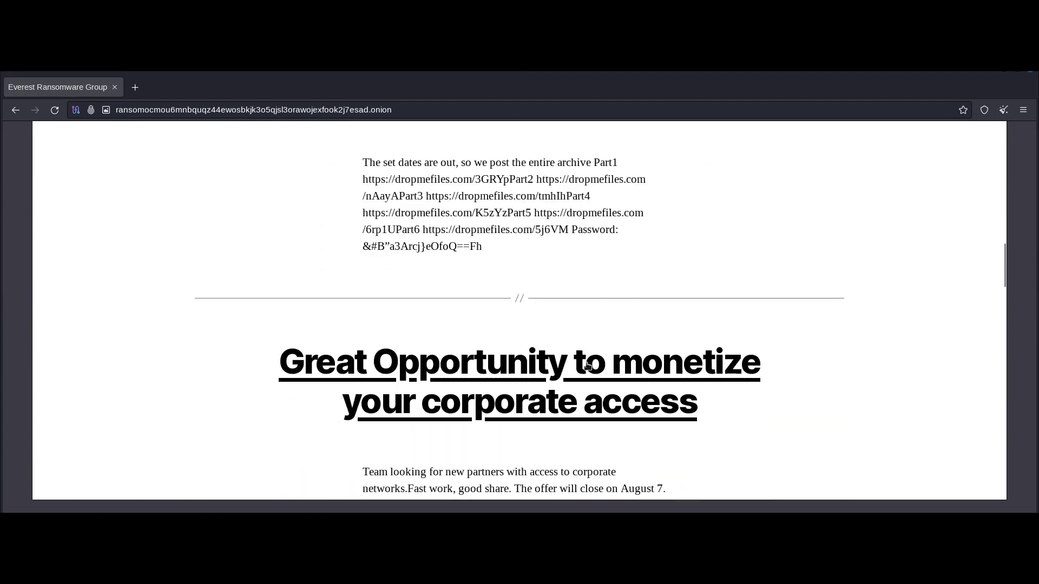
scroll(586, 363, "down", 3)
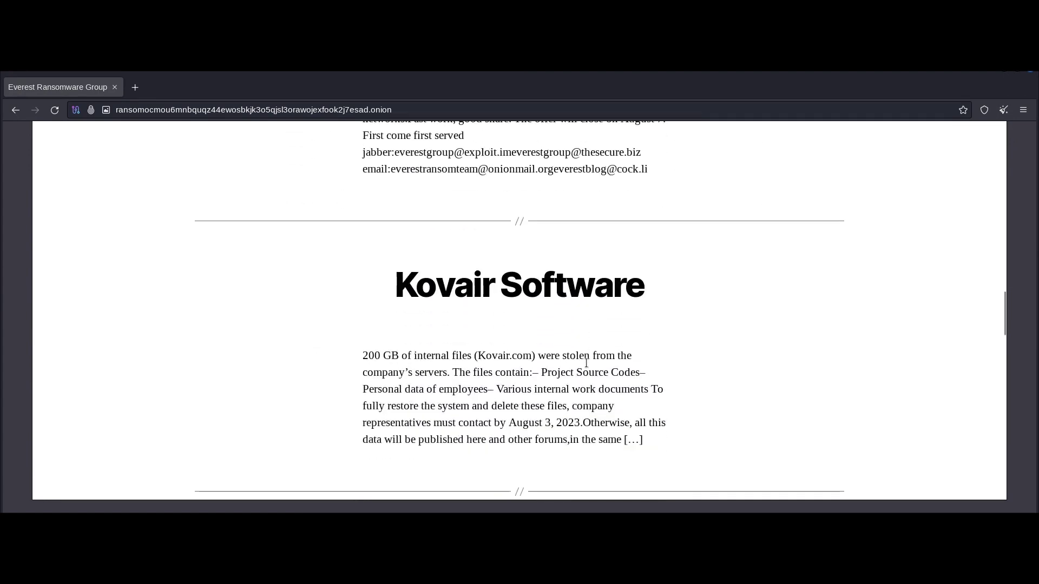
scroll(586, 363, "down", 5)
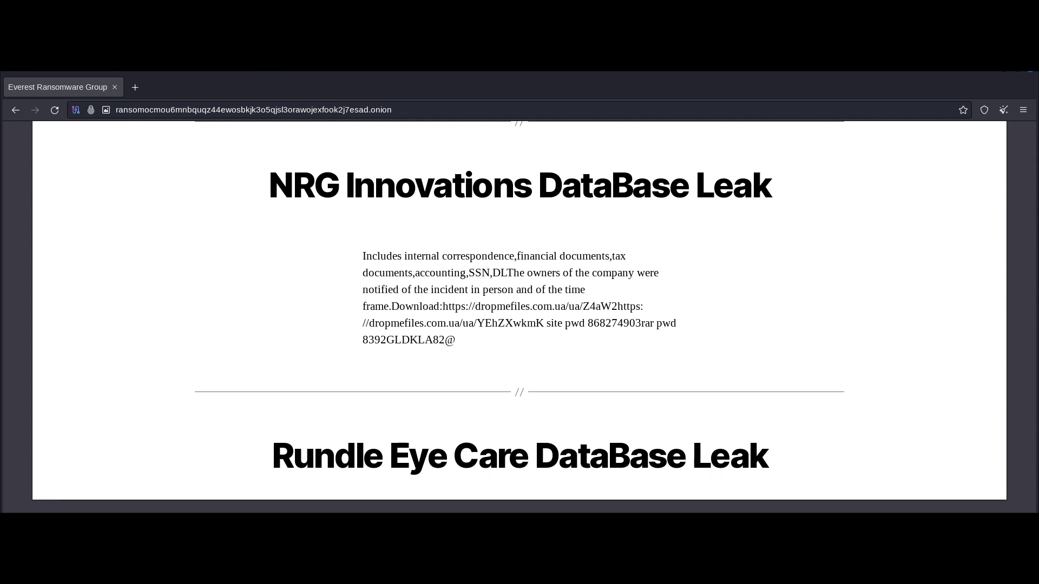
key("alt+Tab")
left_click(457, 278)
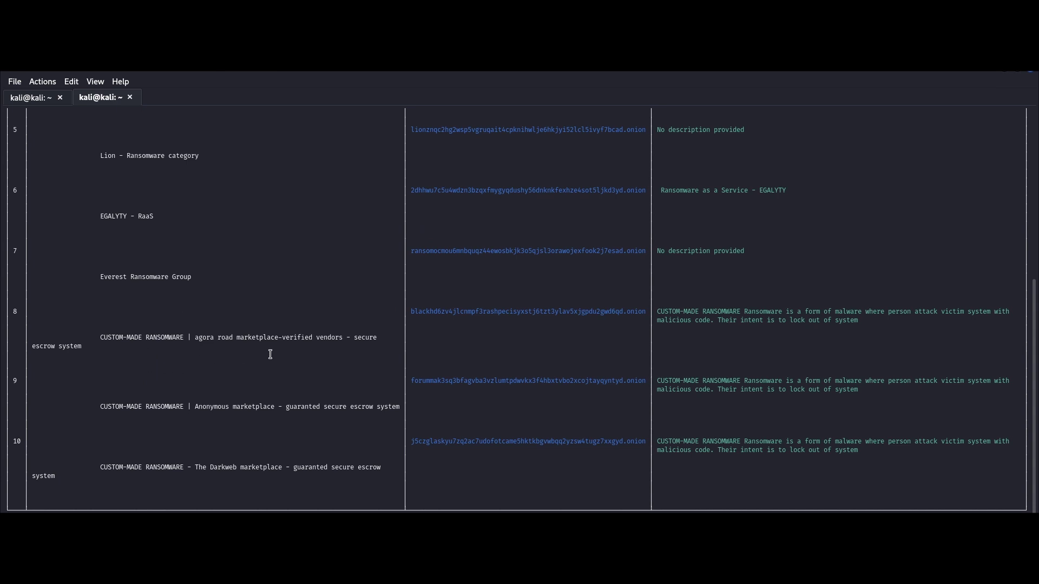
- Copy row 8's Agora road marketplace onion address and paste it into Tor Browser
double_click(545, 311)
right_click(544, 311)
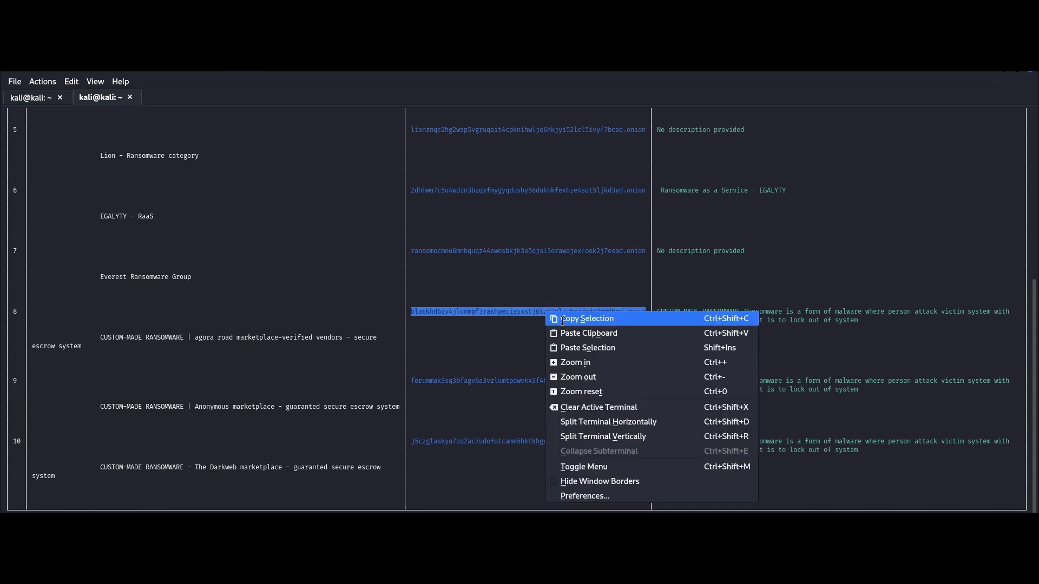
left_click(564, 320)
key("alt+Tab")
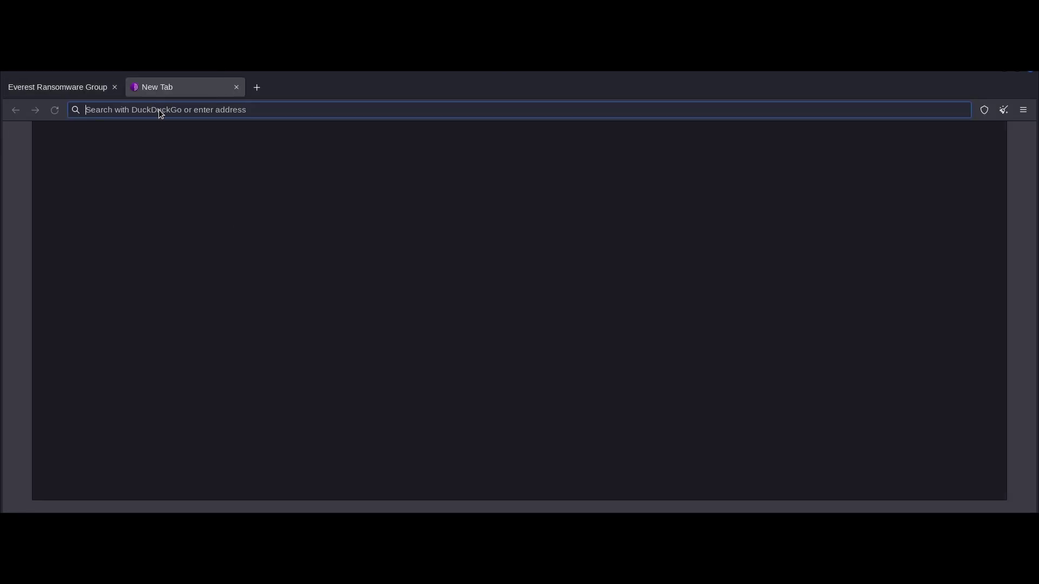
right_click(158, 110)
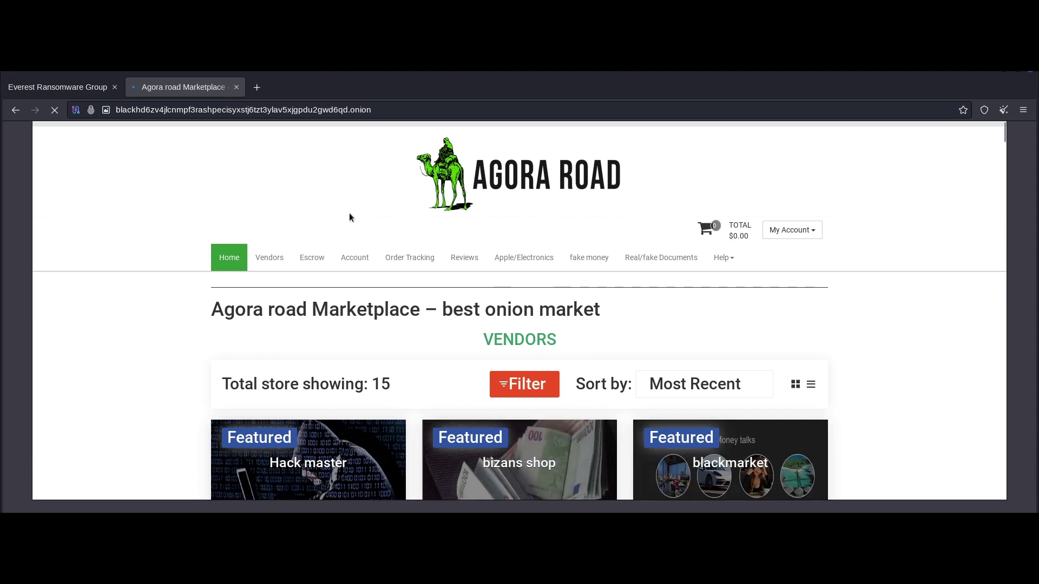
- Browse the Agora road vendor stores down to Best Sellers, then return to the terminal
scroll(189, 324, "down", 1)
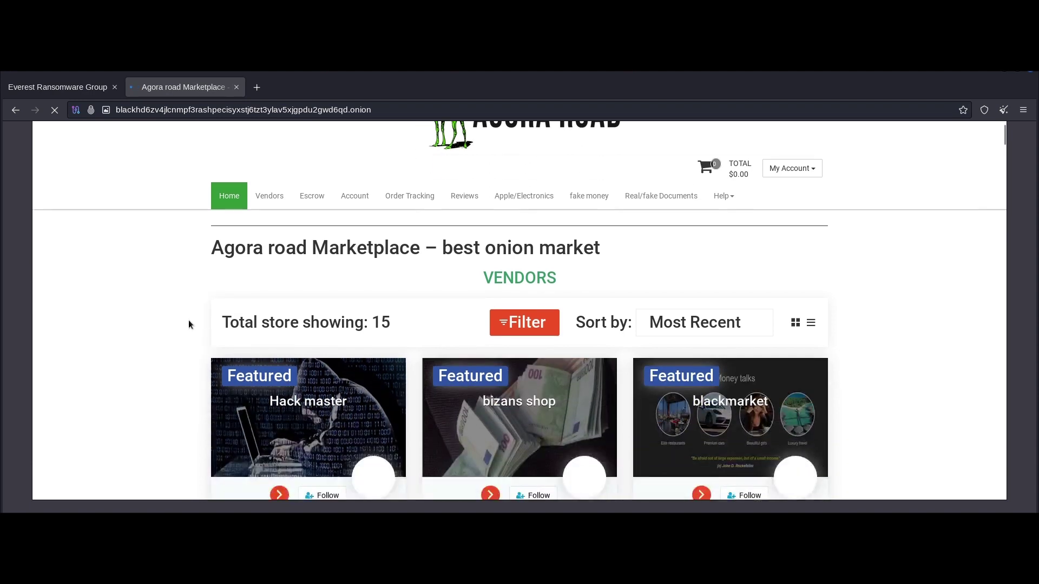
scroll(189, 325, "down", 1)
scroll(189, 325, "down", 1)
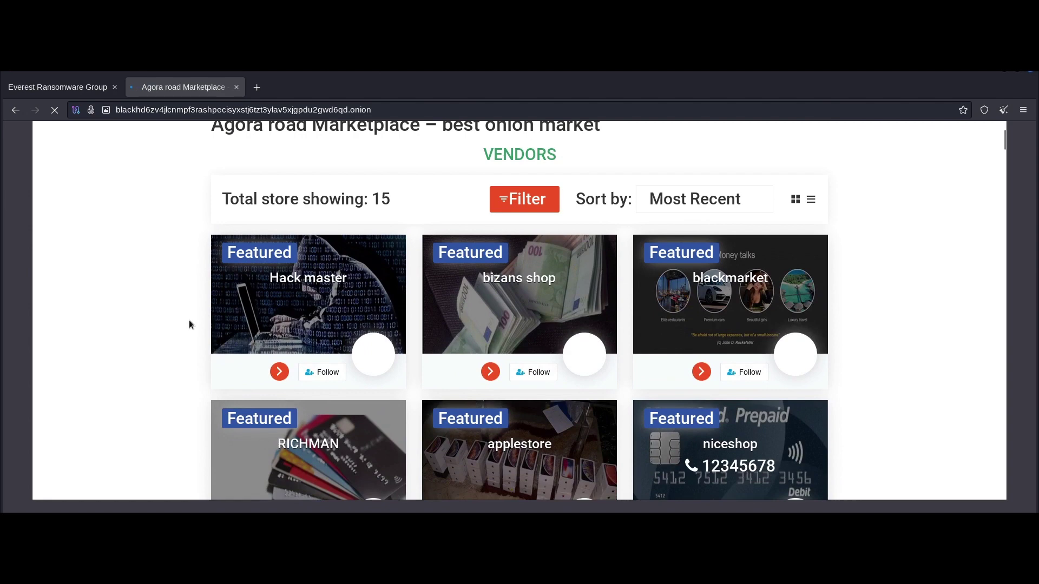
scroll(189, 323, "up", 3)
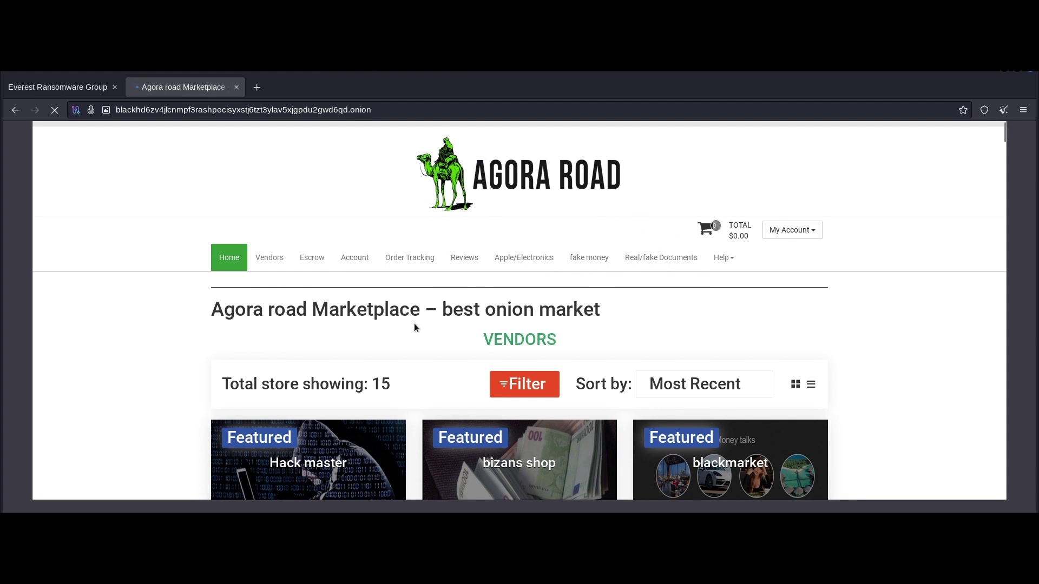
scroll(414, 325, "down", 5)
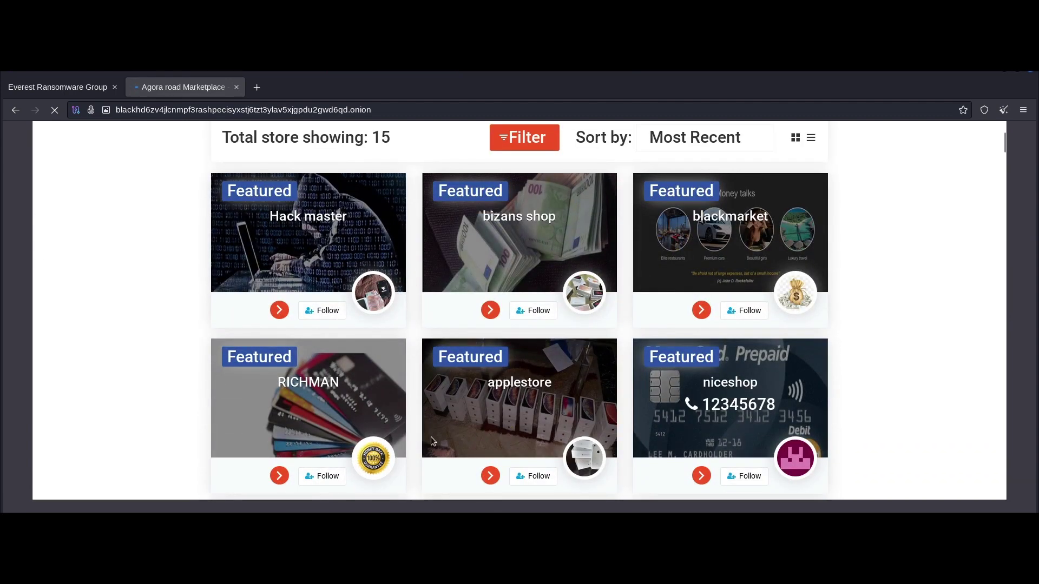
scroll(518, 404, "down", 6)
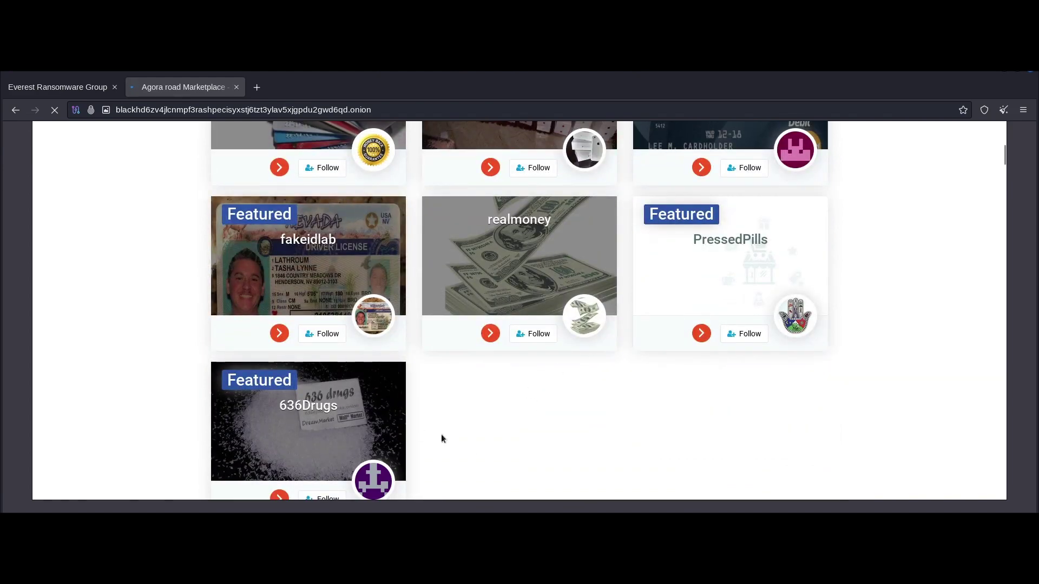
scroll(460, 336, "down", 6)
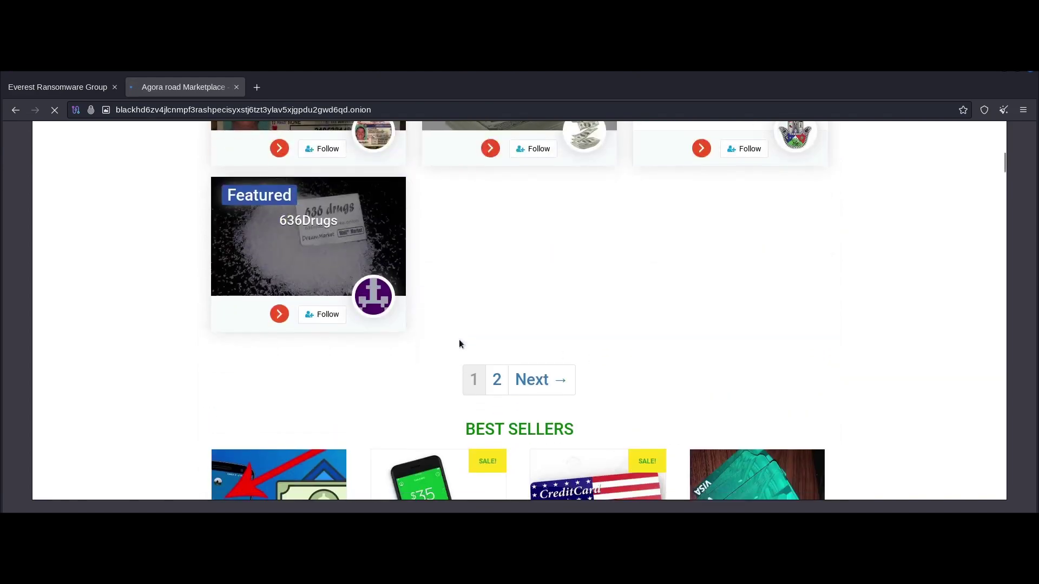
scroll(460, 343, "down", 3)
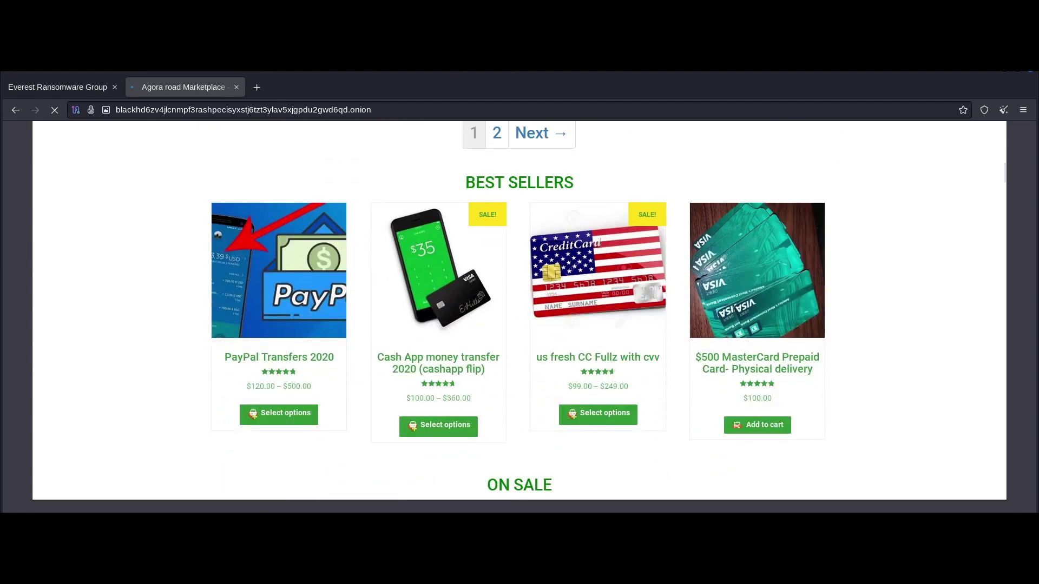
key("alt+Tab")
- Clear the terminal and run 'thedevilseye ransomware -c 20'
left_click(114, 499)
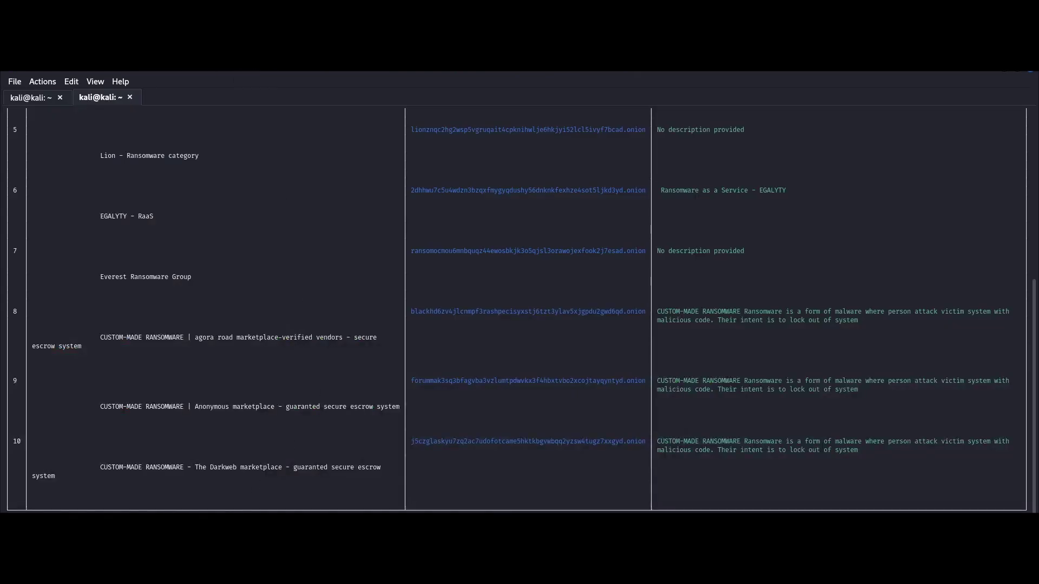
key("ctrl+l")
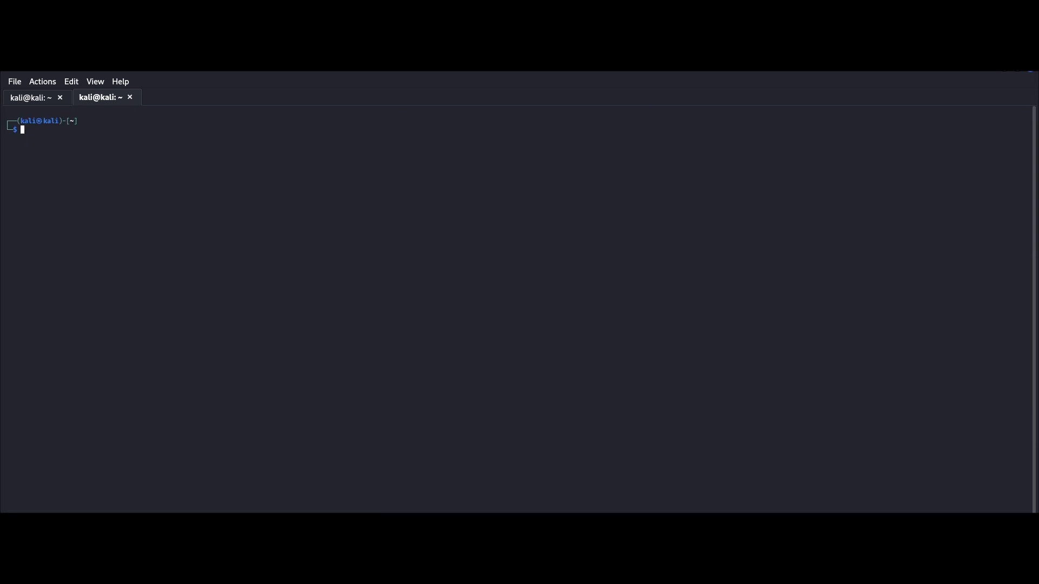
type("thedevilseye ransomware")
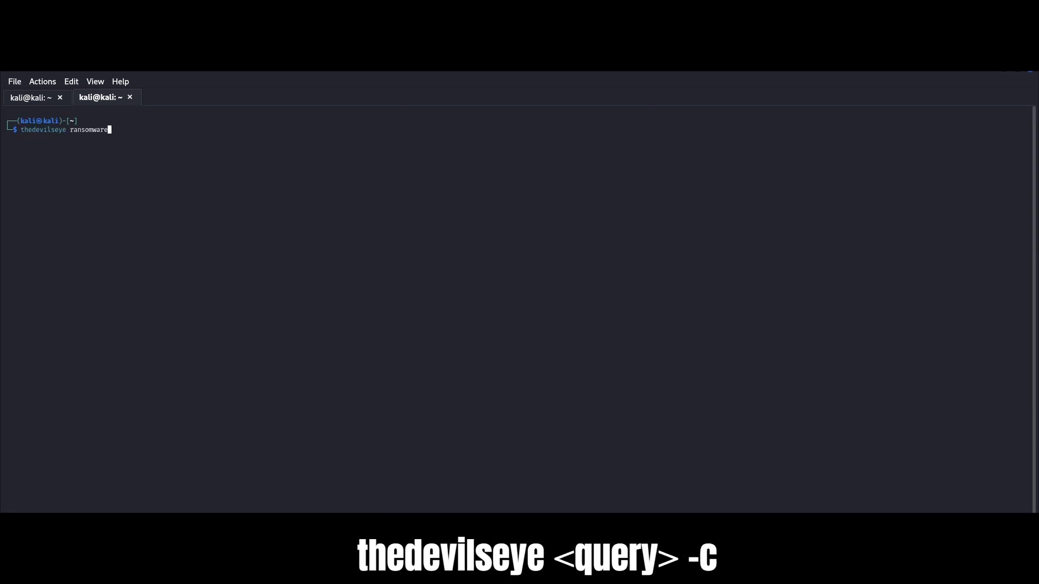
type(" -c ")
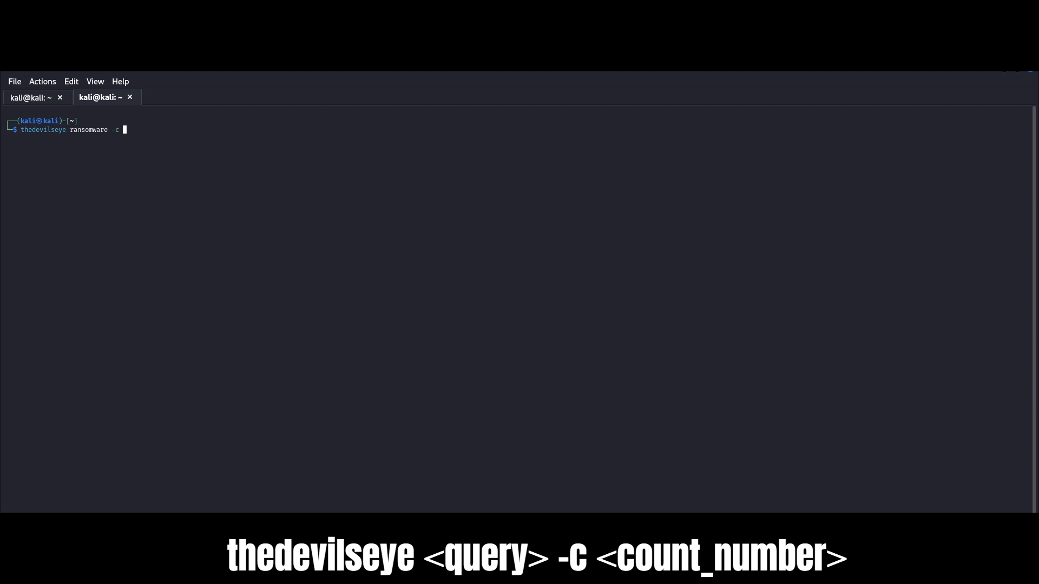
type("20")
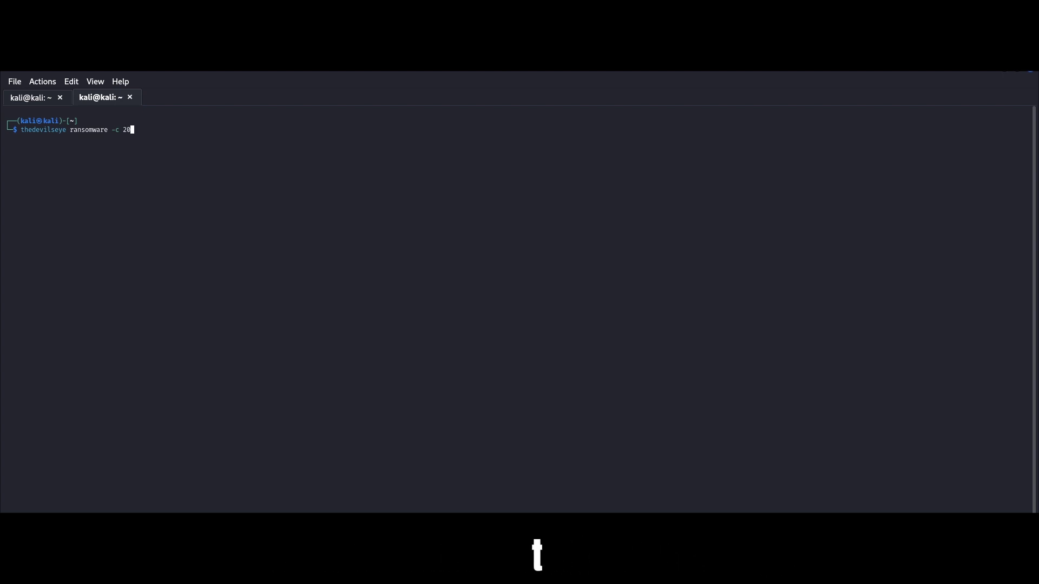
key("Return")
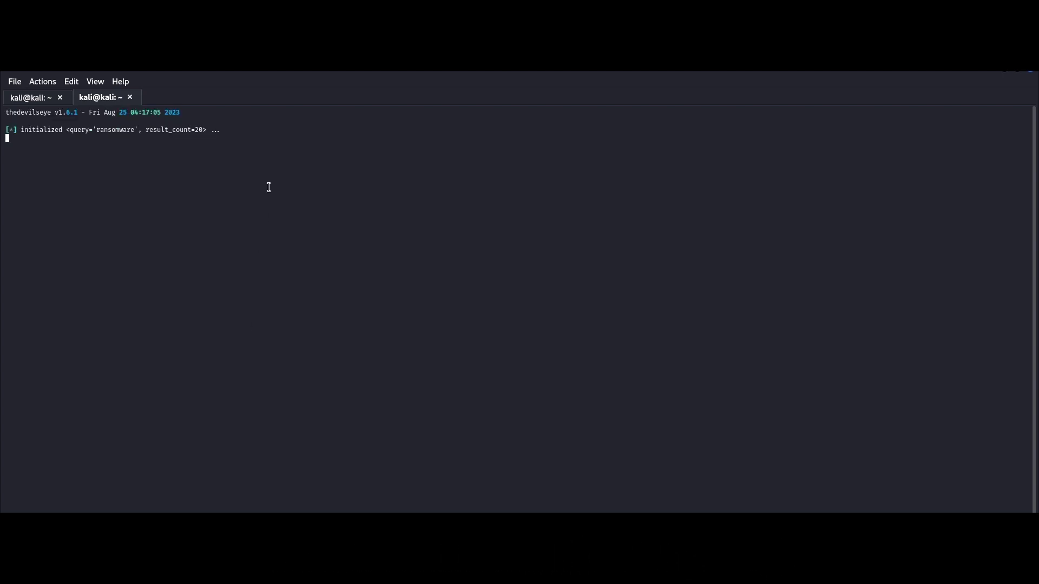
- Review the new results and highlight the result_count=20 setting in the output
scroll(231, 208, "up", 10)
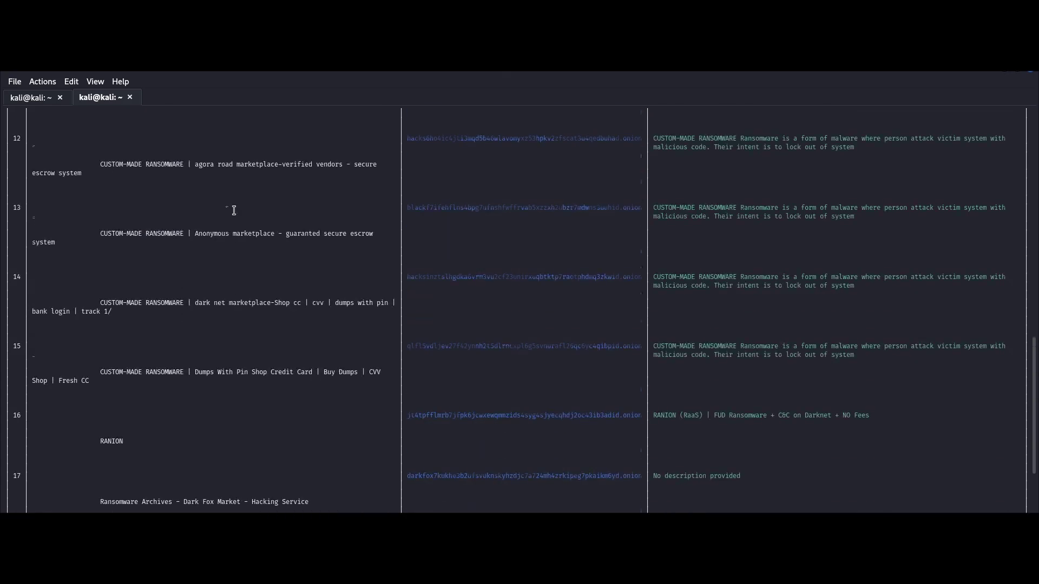
scroll(234, 210, "up", 20)
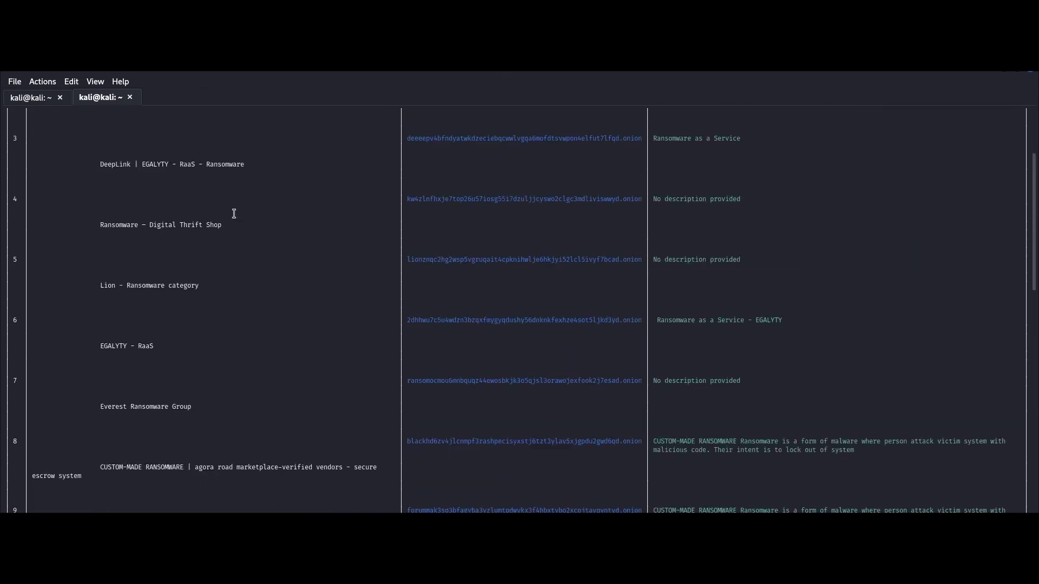
scroll(233, 213, "up", 6)
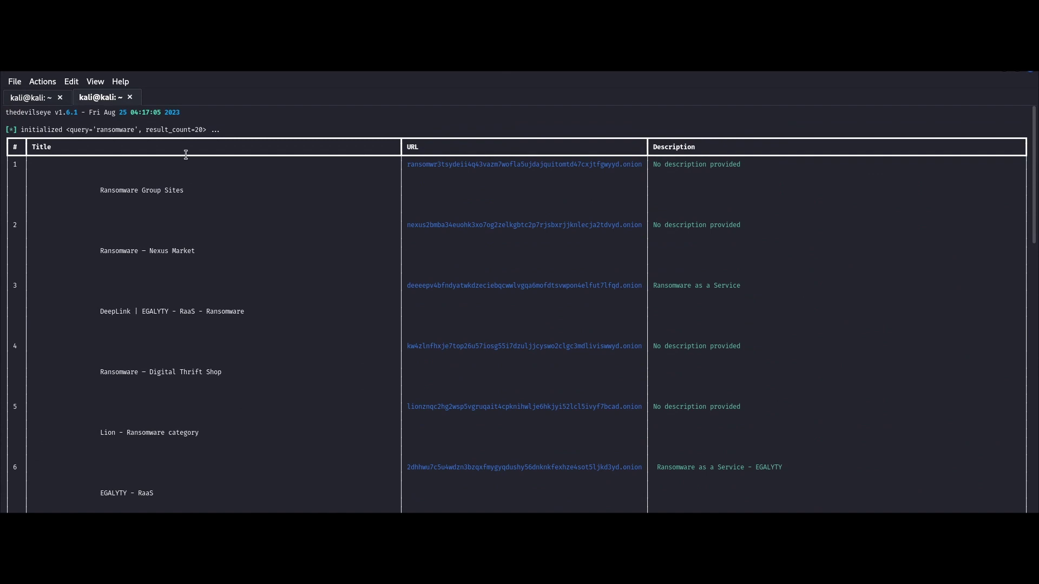
left_click_drag(145, 129, 218, 131)
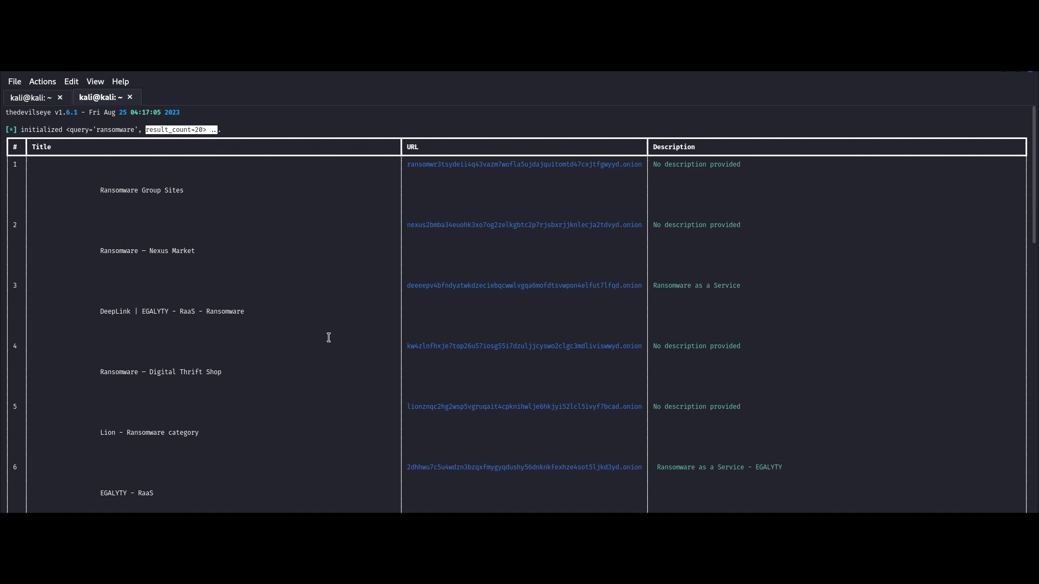
left_click(257, 126)
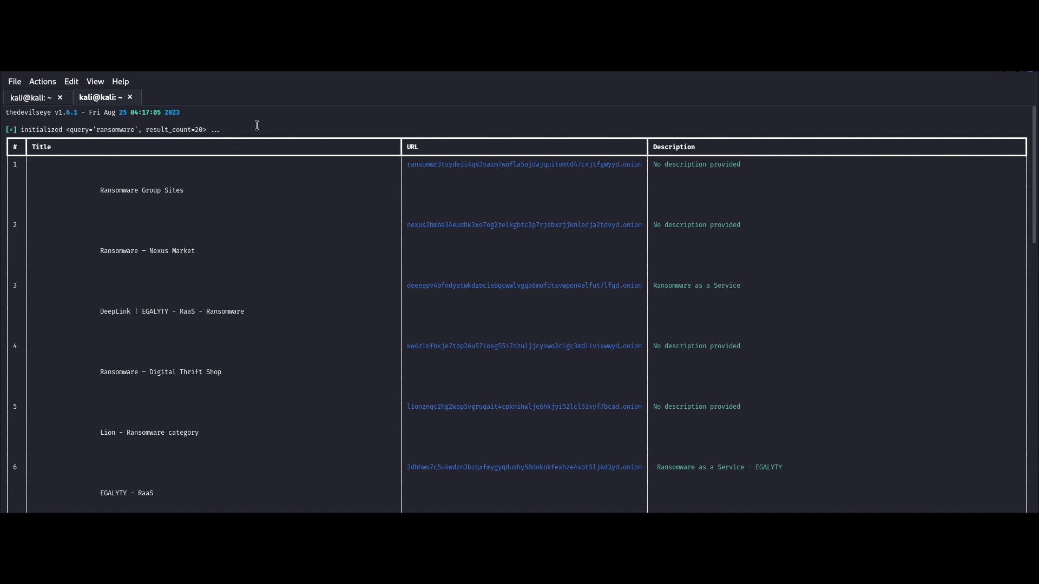